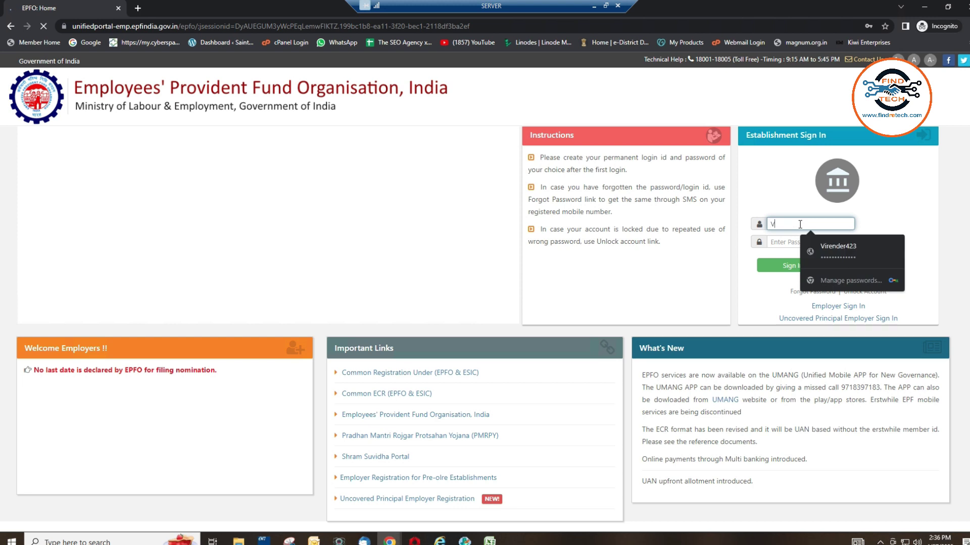
Step: Enter the establishment login ID and password in Establishment Sign In and sign in
type("irender423")
key("Tab")
type("*")
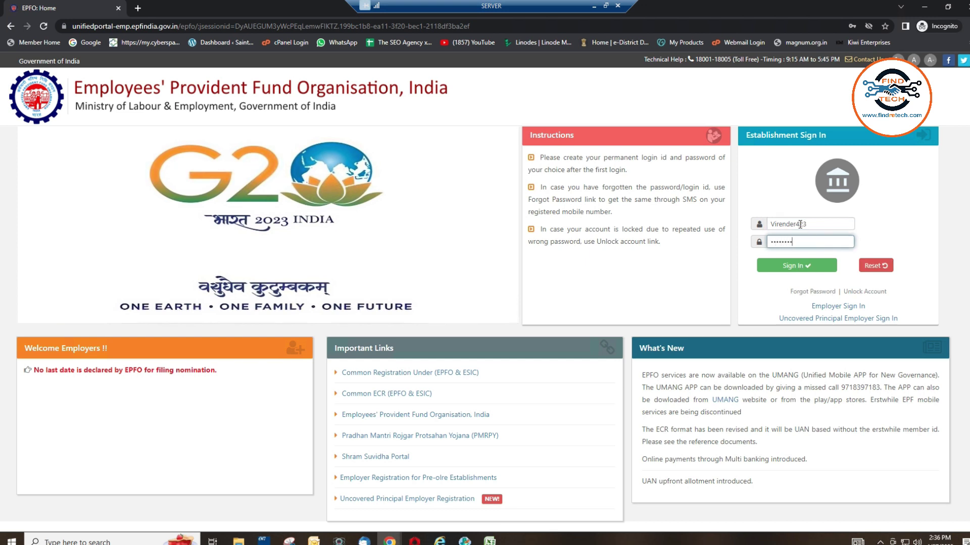
left_click(794, 267)
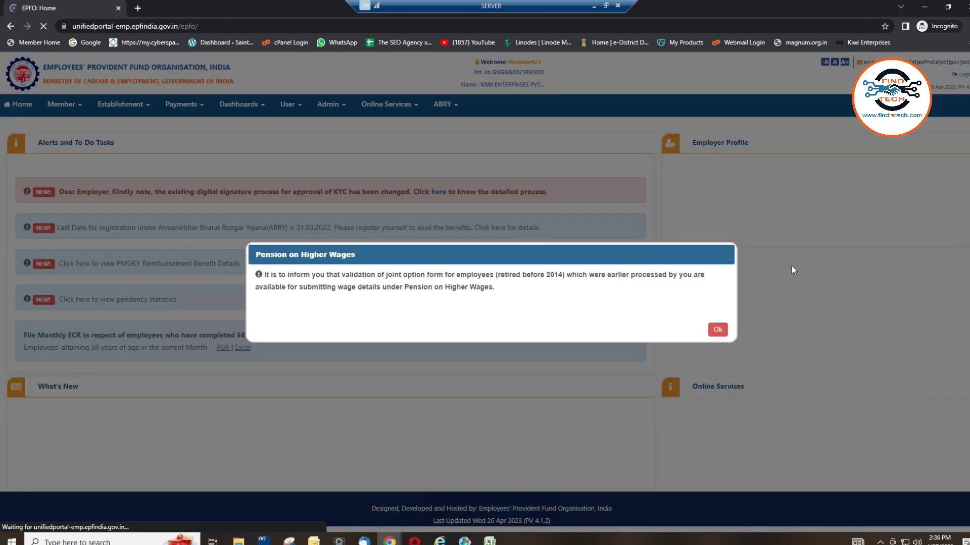
Step: Dismiss the Pension on Higher Wages notice and open Member > APPROVE KYC PENDING FOR DS
left_click(714, 327)
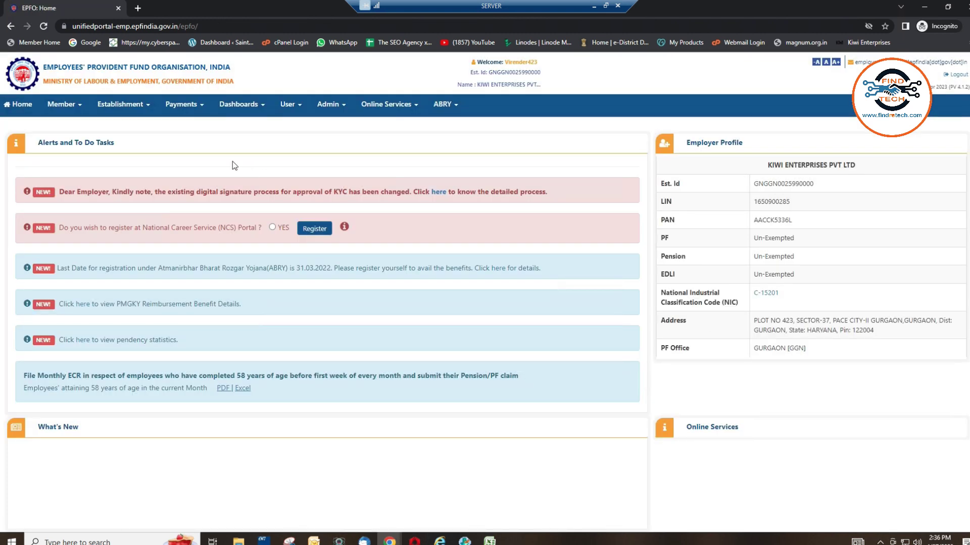
left_click(80, 105)
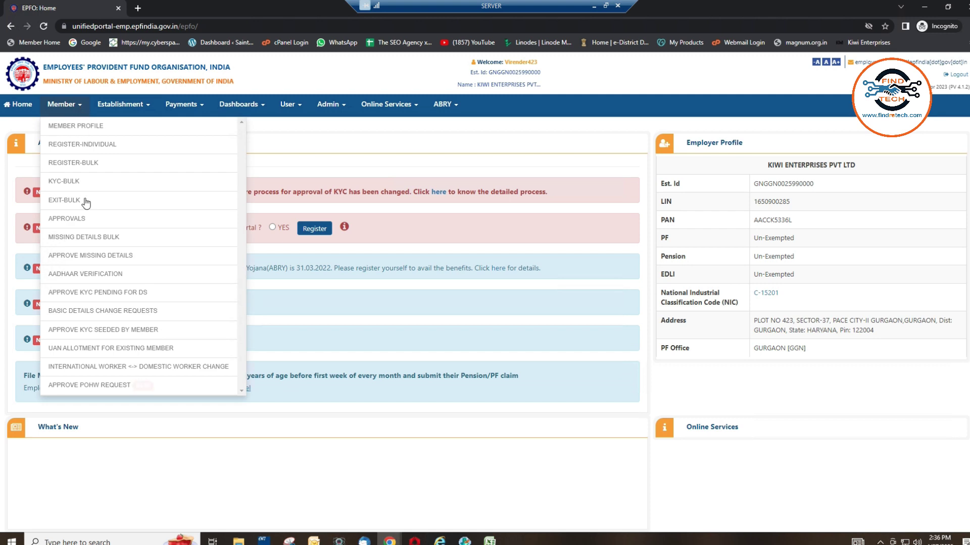
left_click(117, 292)
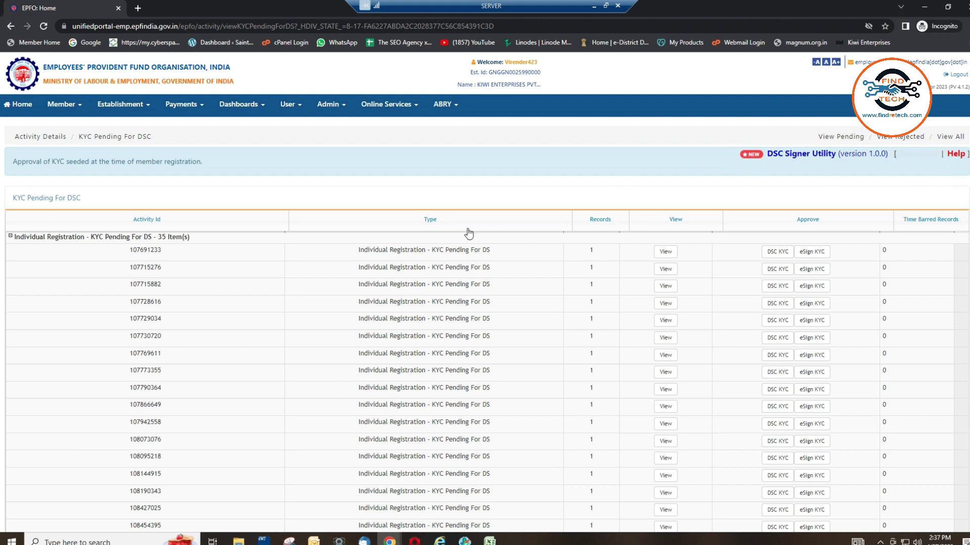
Step: Start DSC signing of the first pending KYC with the listed signatory and acknowledge the DSC Signer reminder
left_click(776, 252)
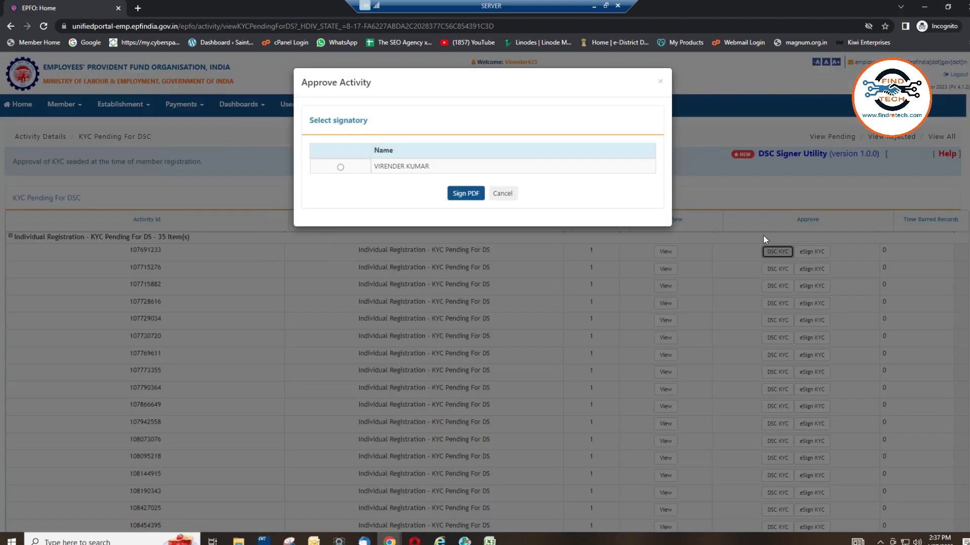
left_click(341, 166)
left_click(466, 194)
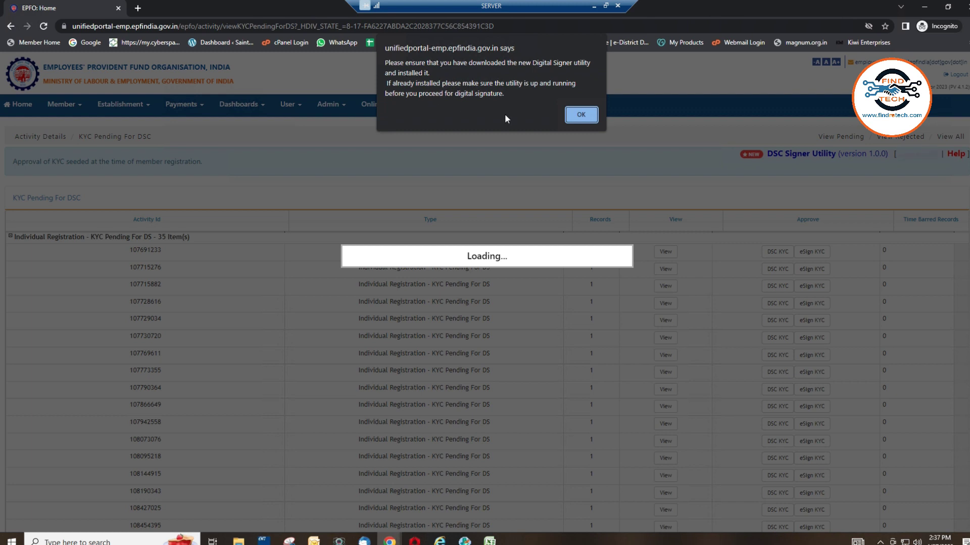
left_click(581, 114)
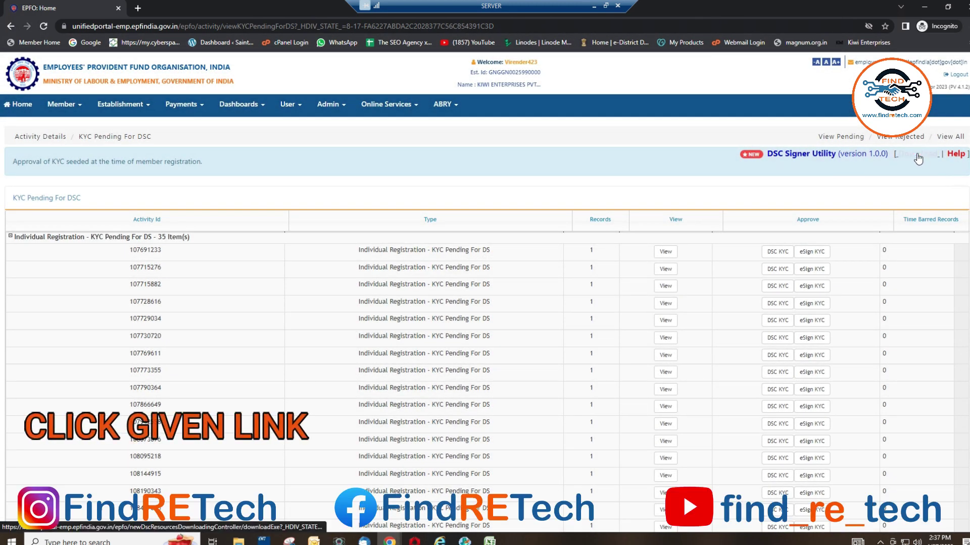
Step: Download the latest EPFO_DSC_Signer_1.0.0 installer to Downloads and open the EPFO DSC folder
left_click(917, 154)
left_click(541, 95)
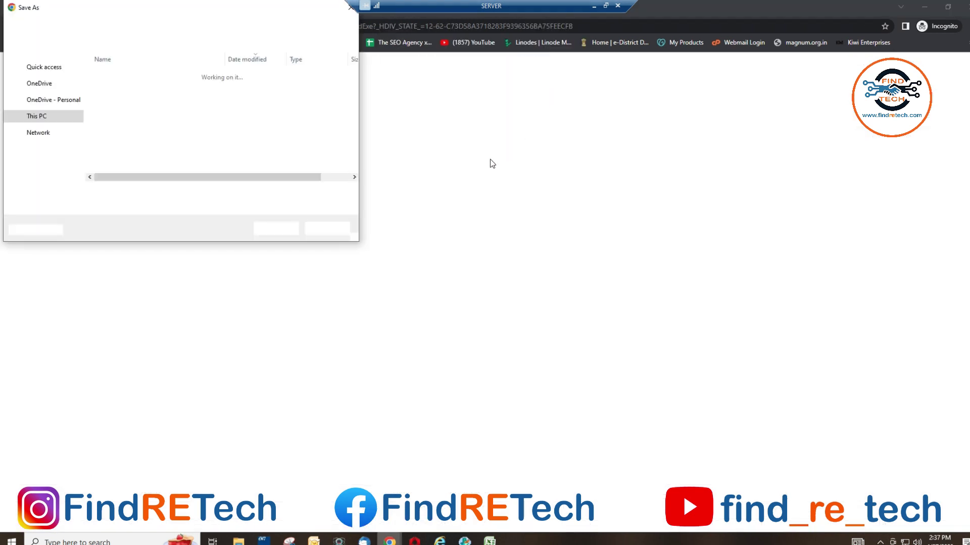
left_click(49, 113)
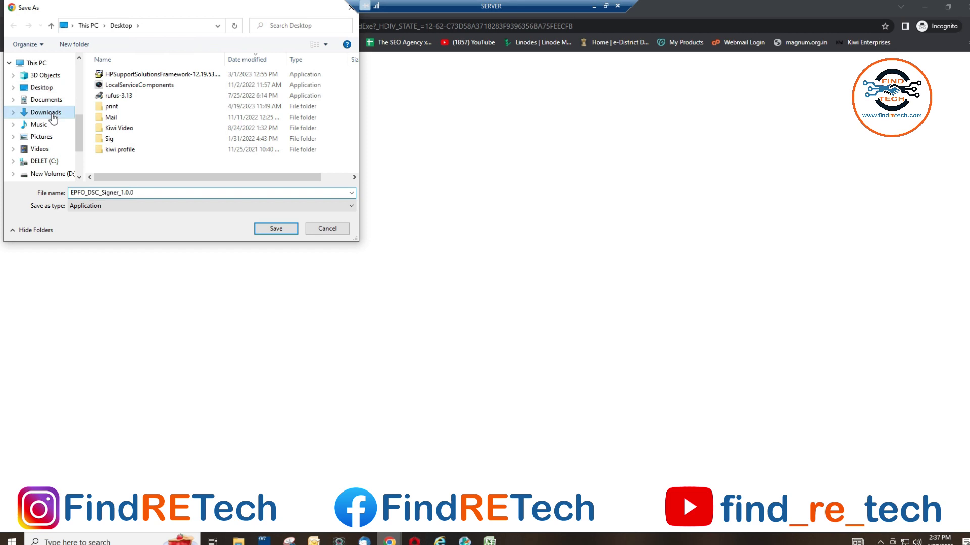
left_click(276, 228)
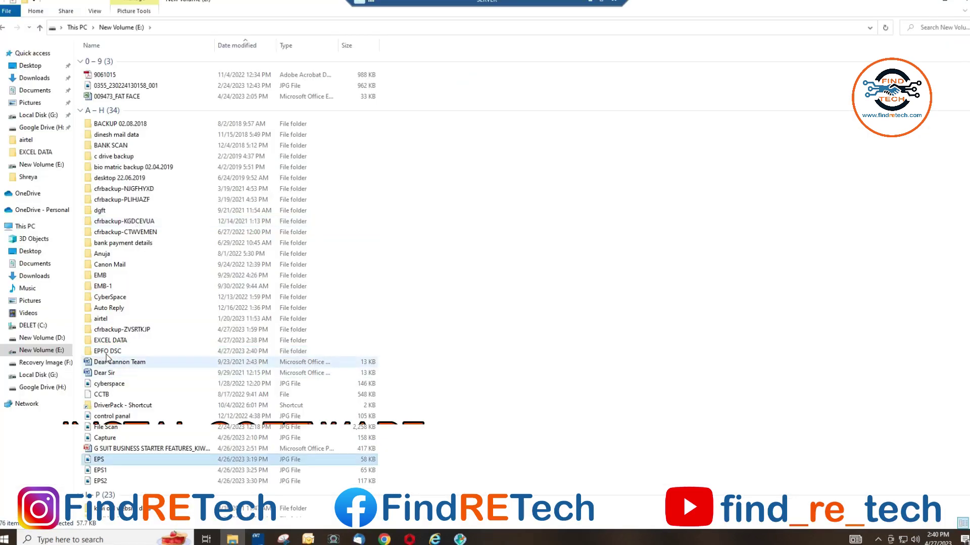
double_click(107, 351)
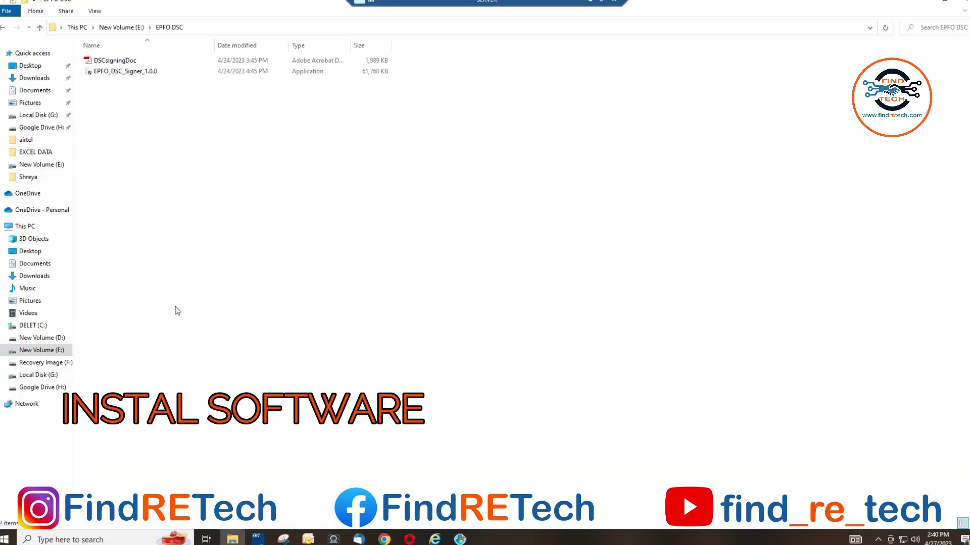
Step: Install EPFO_DSC_Signer_1.0.0 with default folders and shortcuts, accepting the license, and launch DSC Service
left_click(111, 72)
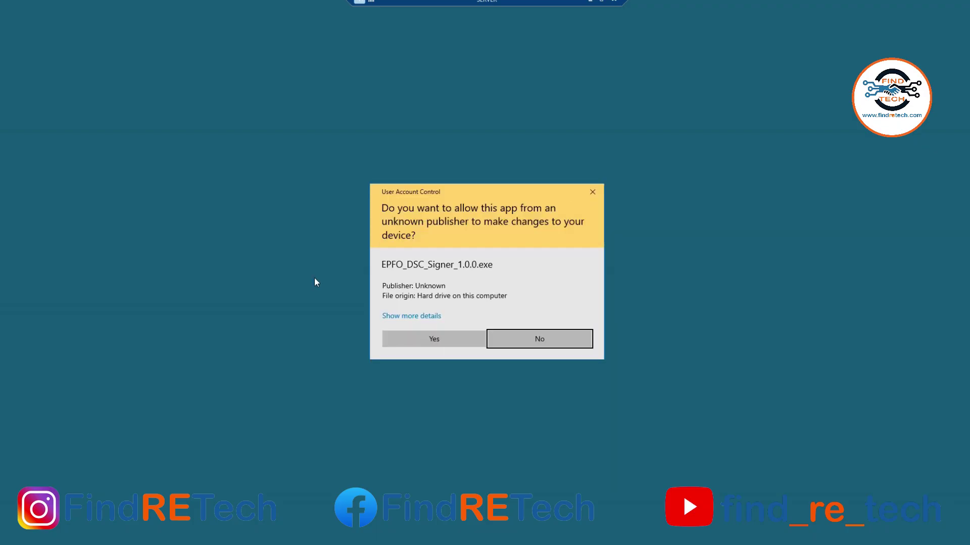
left_click(434, 339)
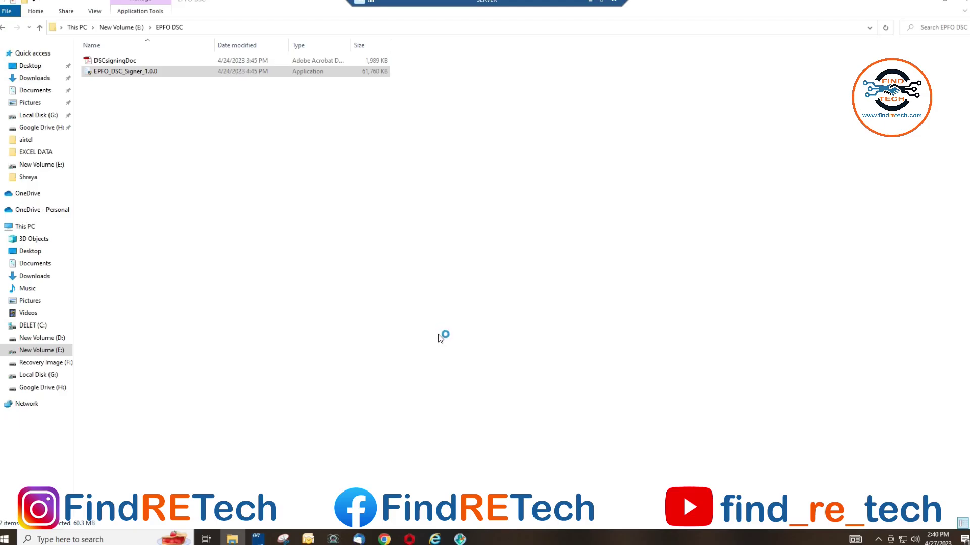
left_click(539, 360)
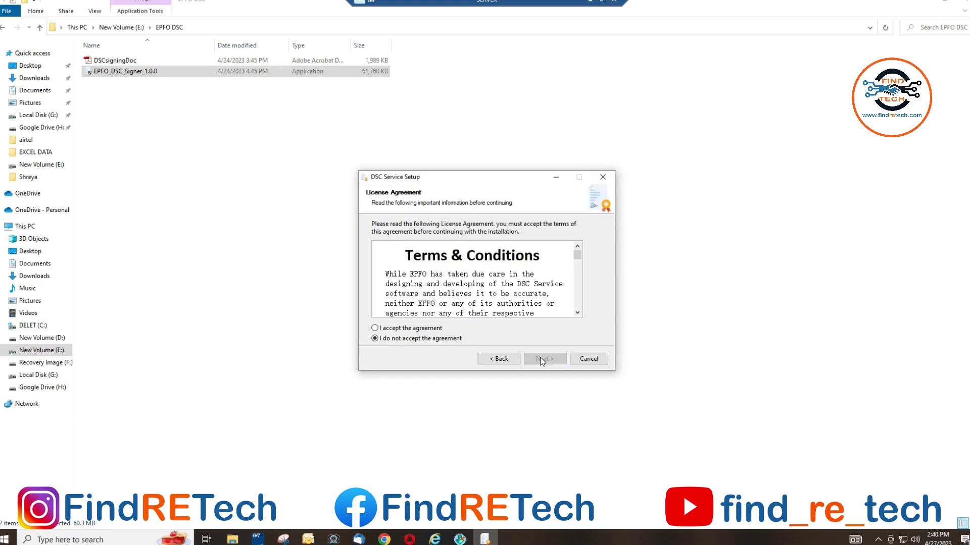
left_click(435, 329)
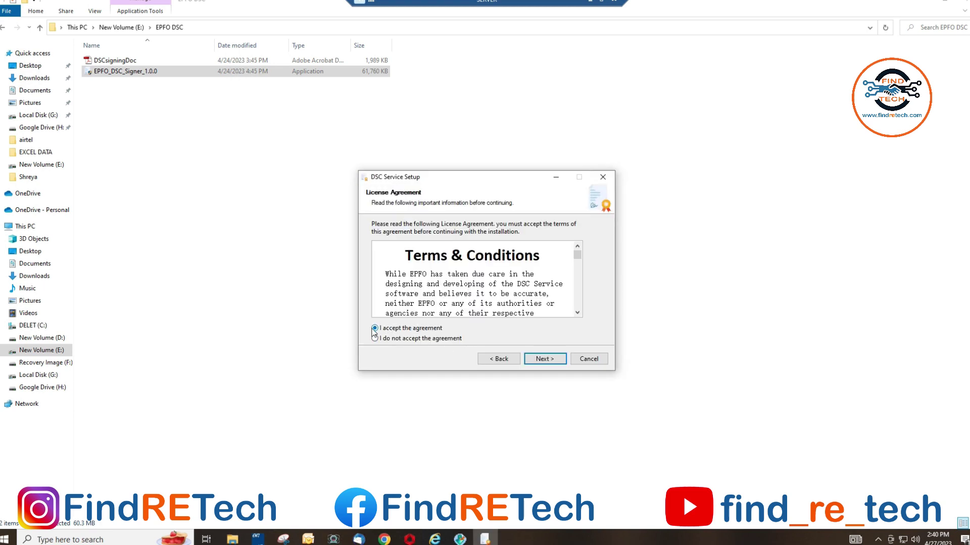
left_click(547, 360)
left_click(546, 359)
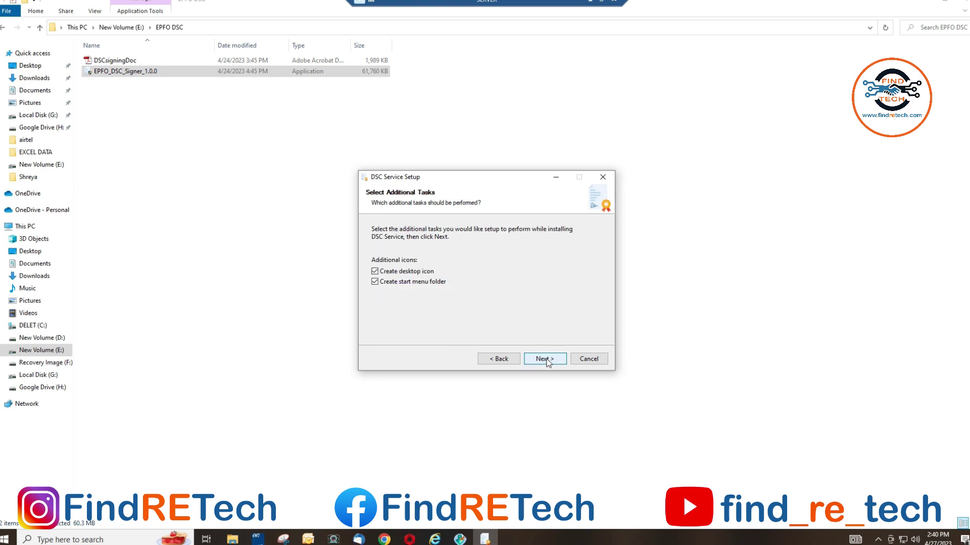
left_click(544, 359)
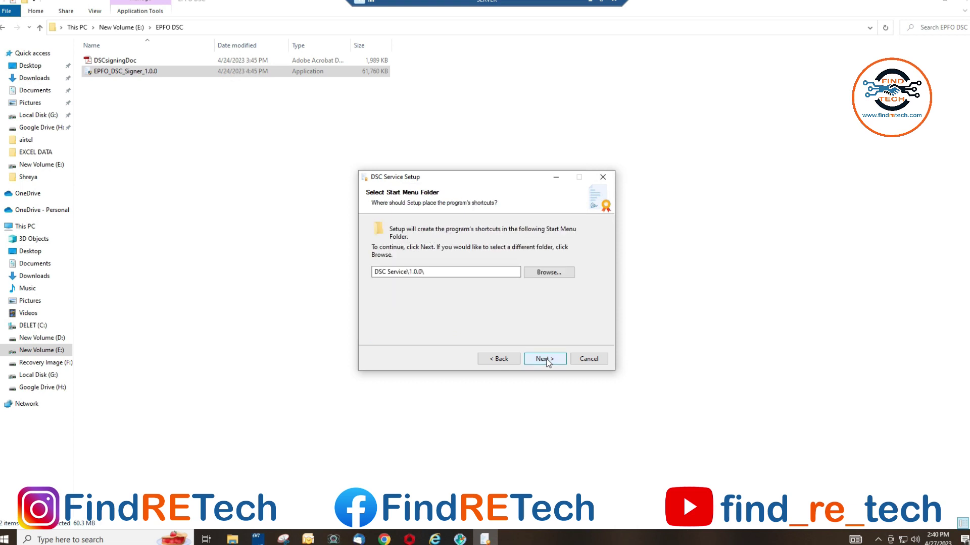
left_click(546, 360)
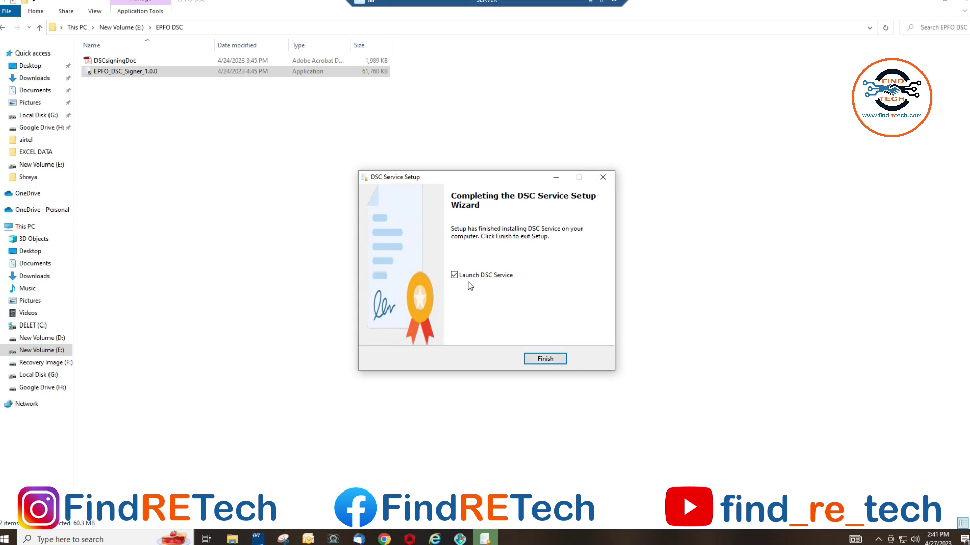
left_click(547, 360)
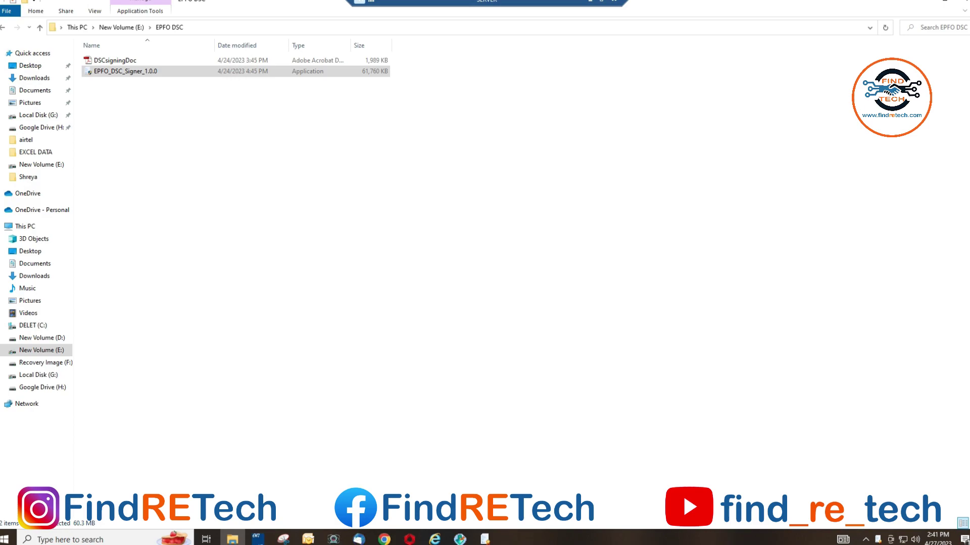
Step: Minimise the file window, paste the copied item onto the desktop, and refresh the desktop
left_click(944, 2)
right_click(577, 190)
left_click(612, 233)
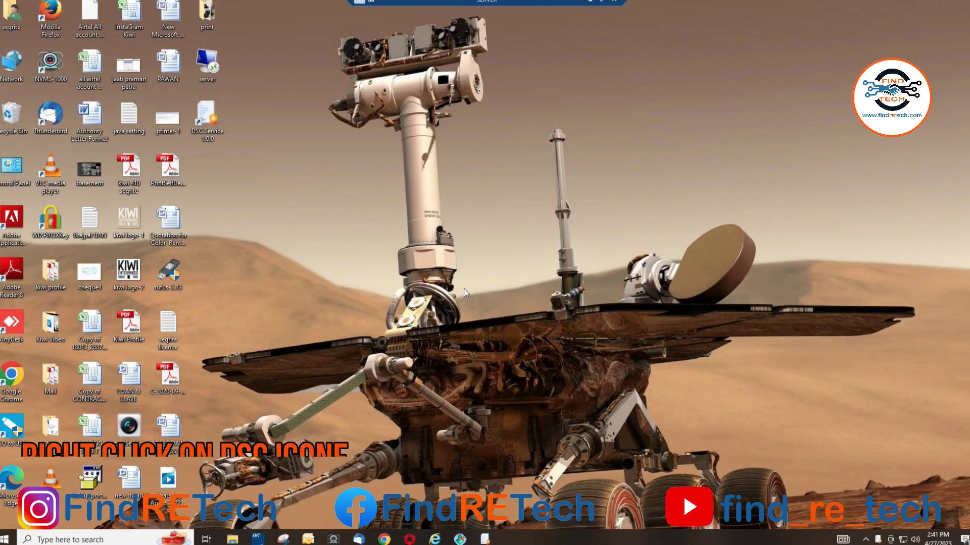
right_click(417, 228)
left_click(445, 258)
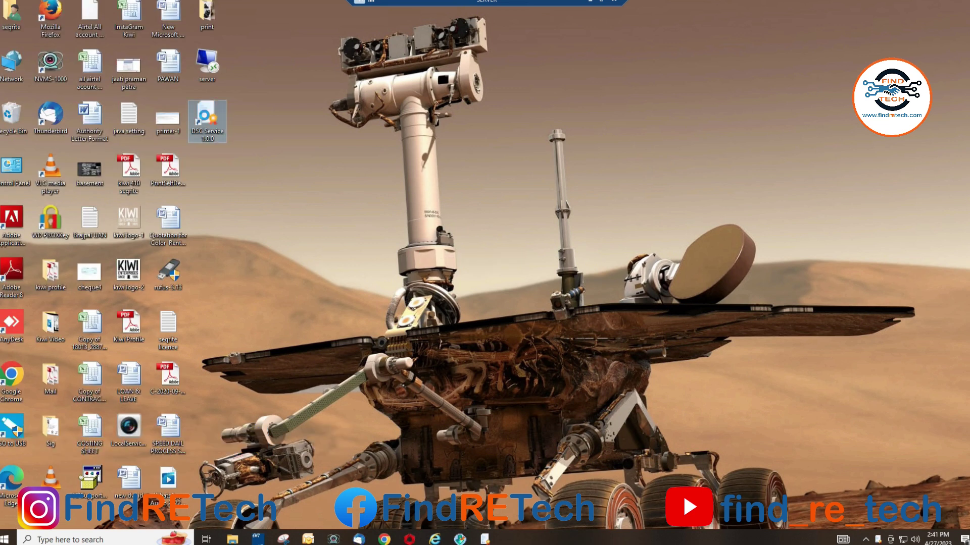
Step: Run the DSC Service program as administrator and approve the permission prompt
right_click(206, 118)
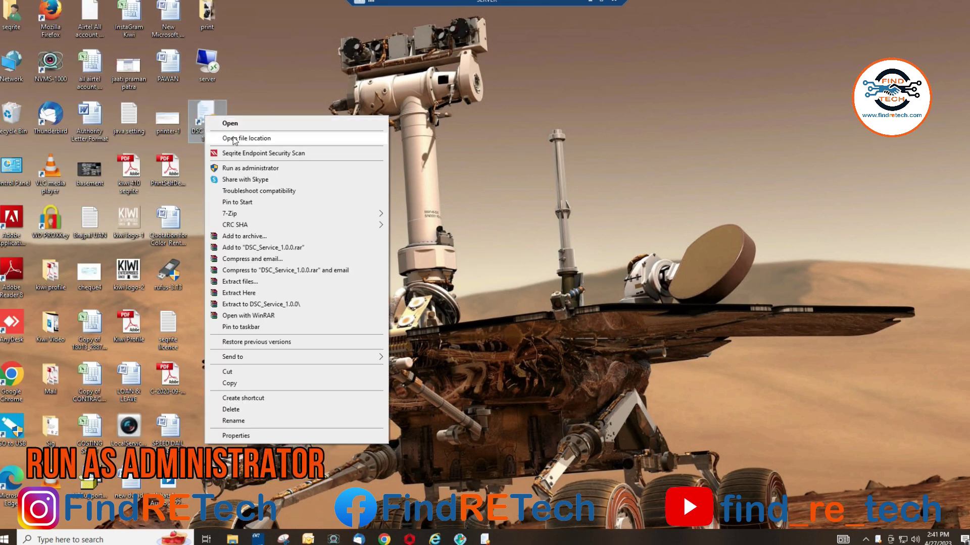
left_click(242, 168)
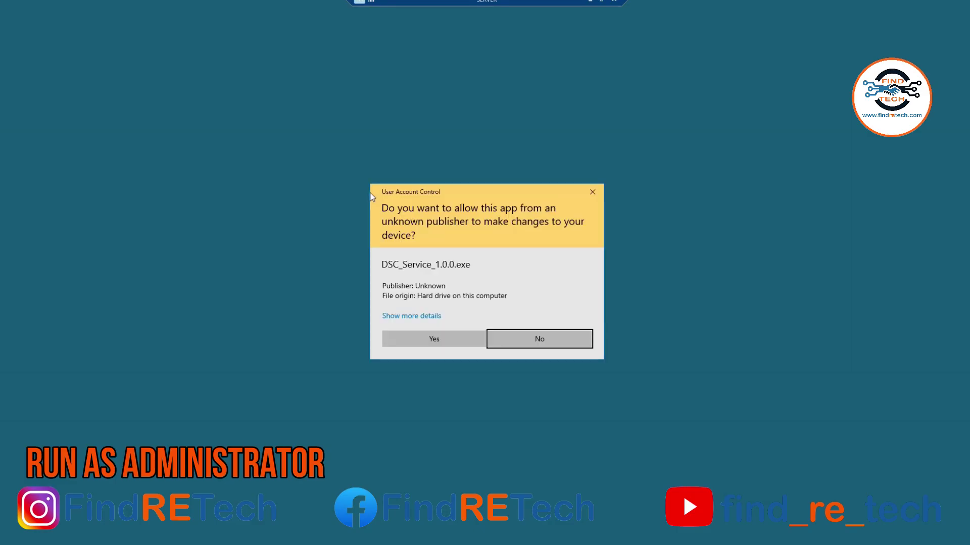
left_click(437, 338)
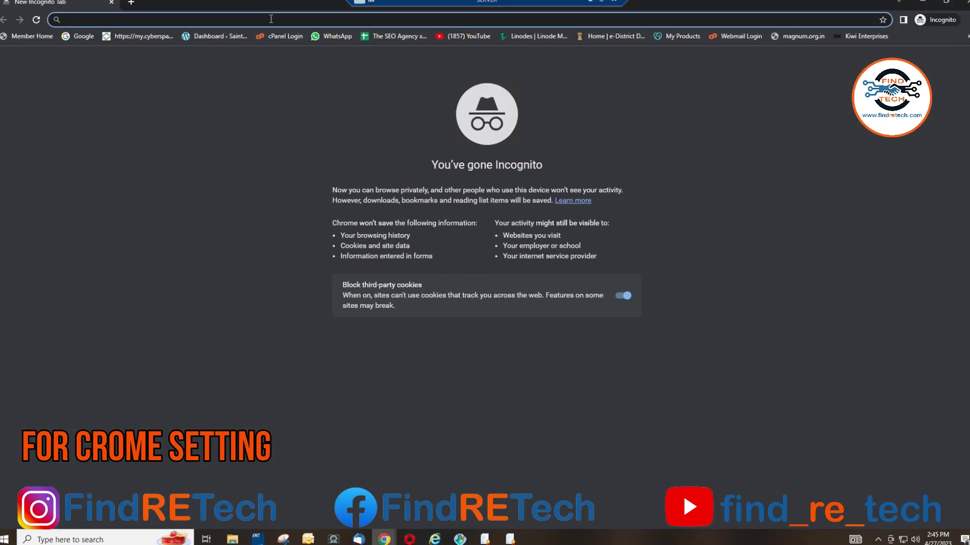
Step: Load the EPFO employer portal, sign in with the establishment username and password, and dismiss the higher-wages notice
key("ctrl+v")
key("Return")
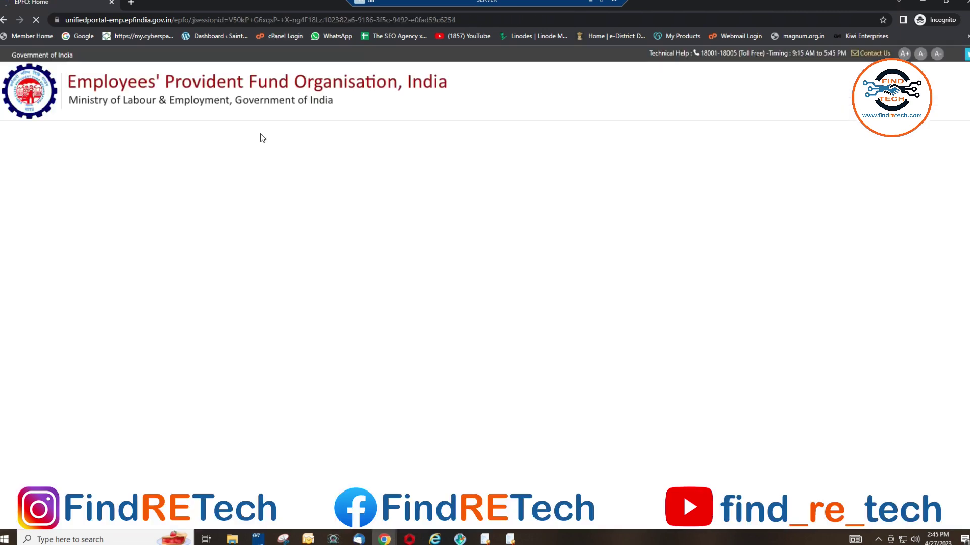
left_click(782, 220)
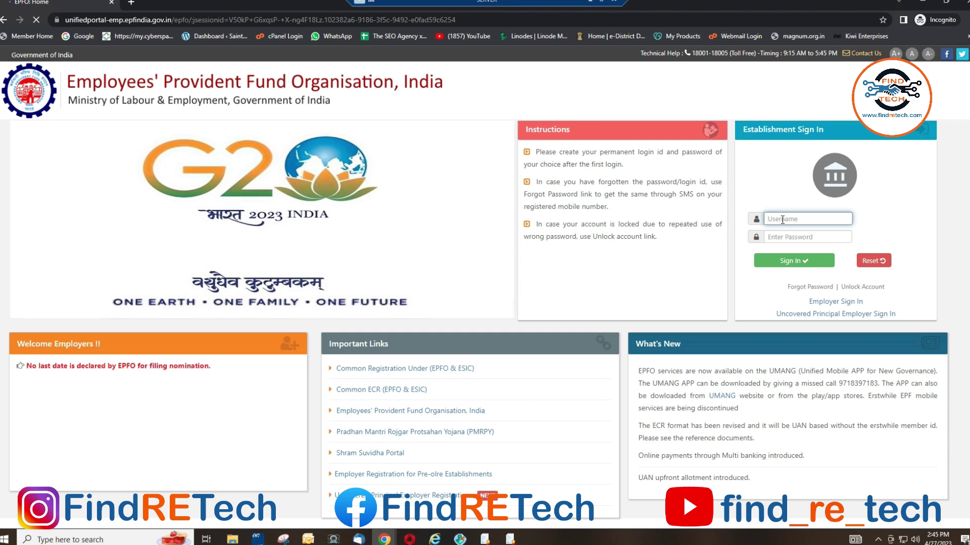
type("Virender423")
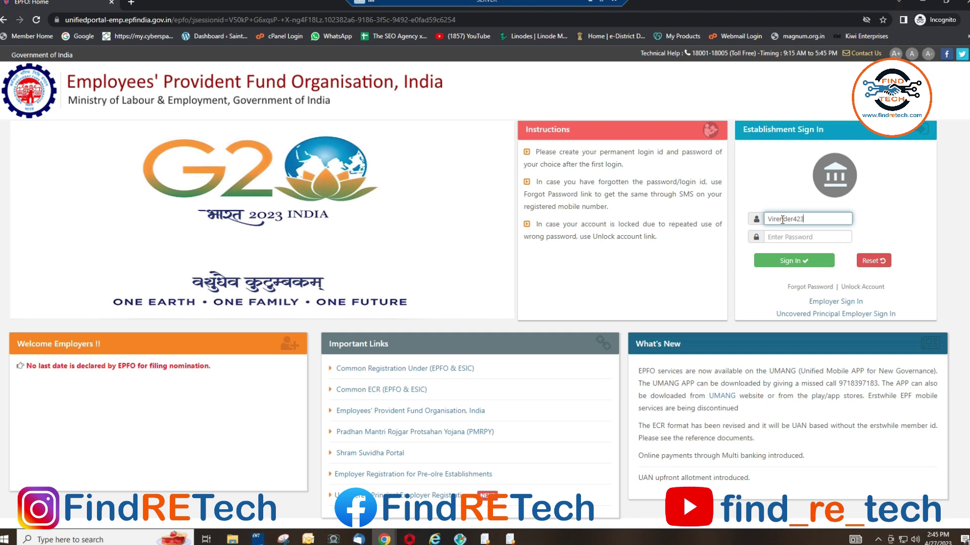
key("Tab")
type("V")
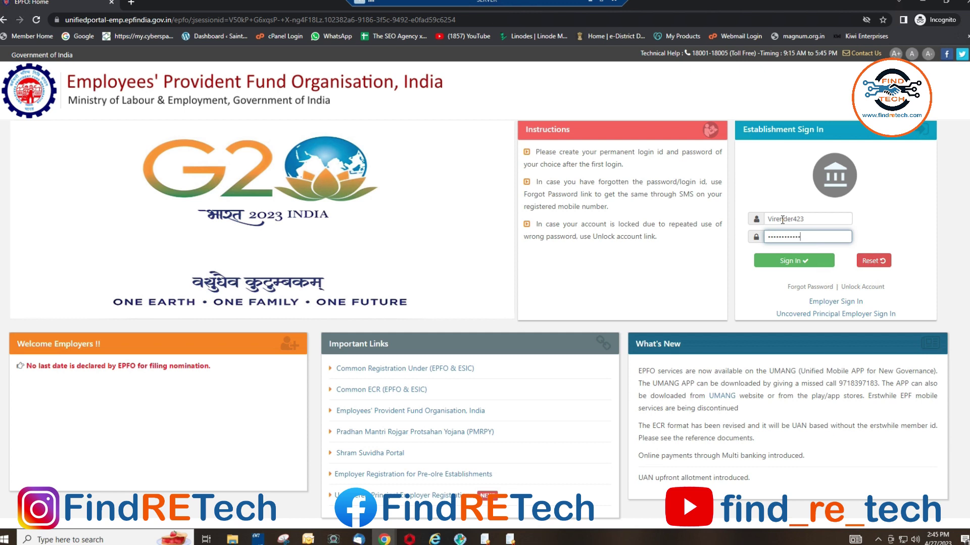
left_click(794, 261)
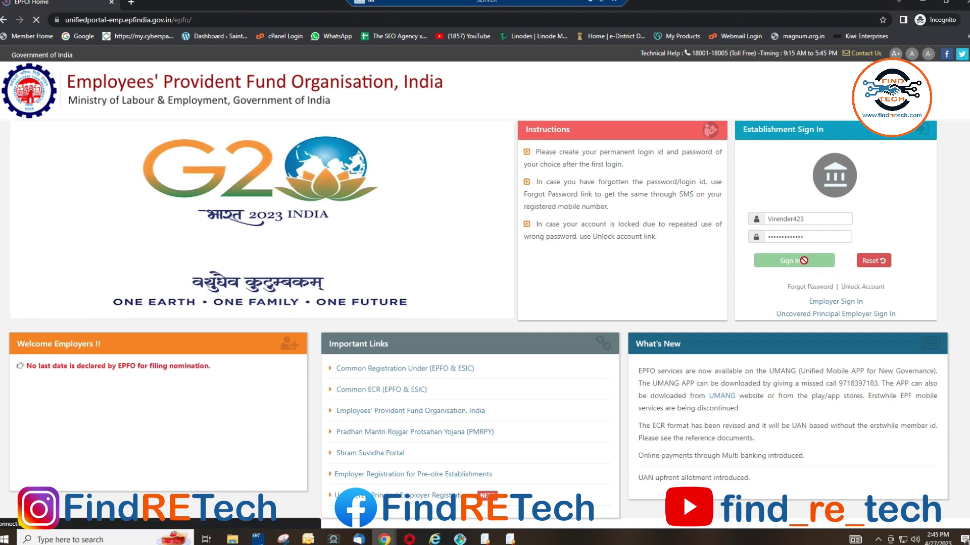
left_click(714, 324)
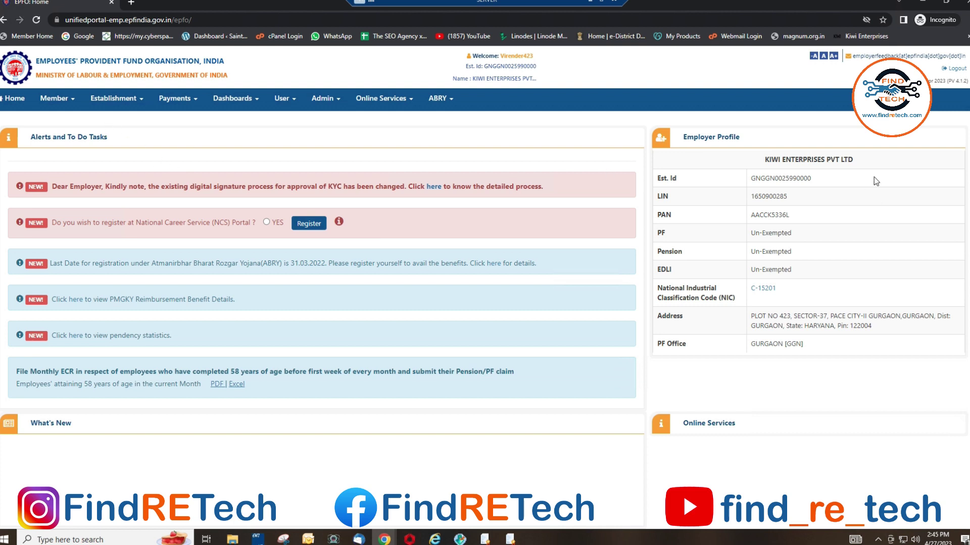
Step: Go to Chrome Settings > Privacy and security > Security and choose Manage device certificates
left_click(963, 20)
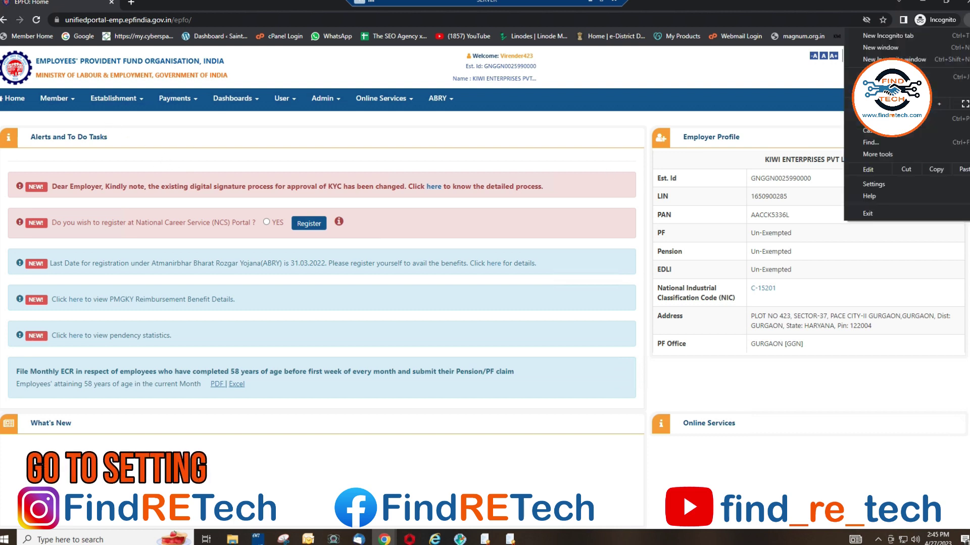
left_click(873, 184)
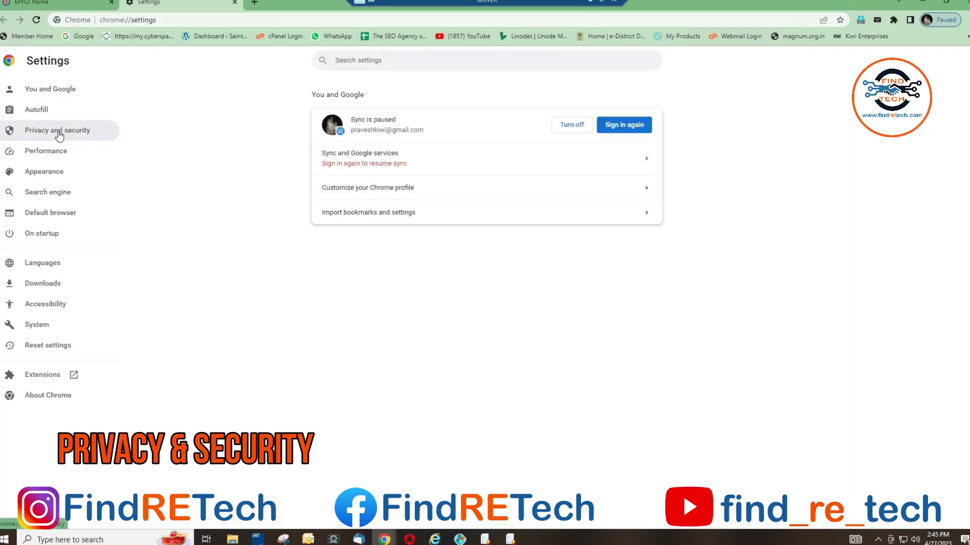
left_click(15, 132)
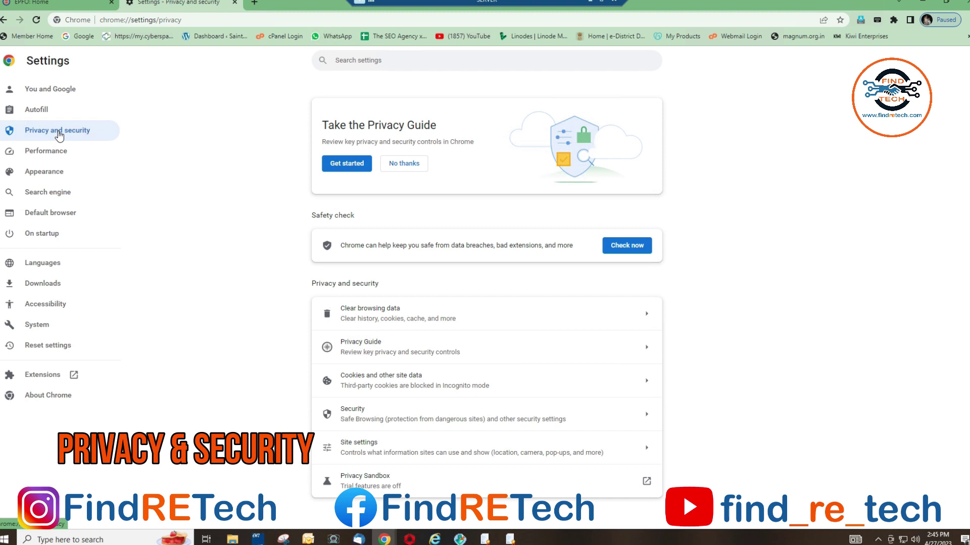
left_click(372, 419)
scroll(397, 420, "down", 7)
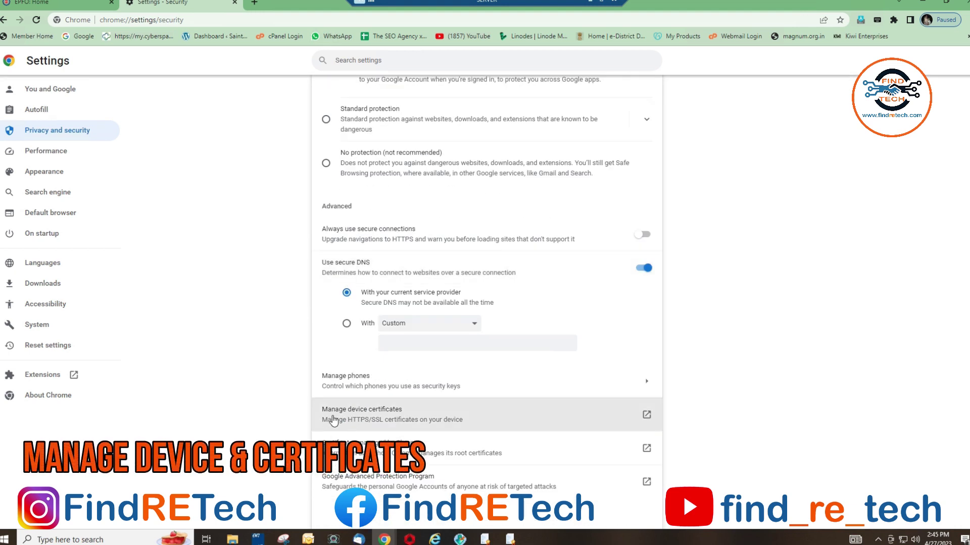
left_click(391, 418)
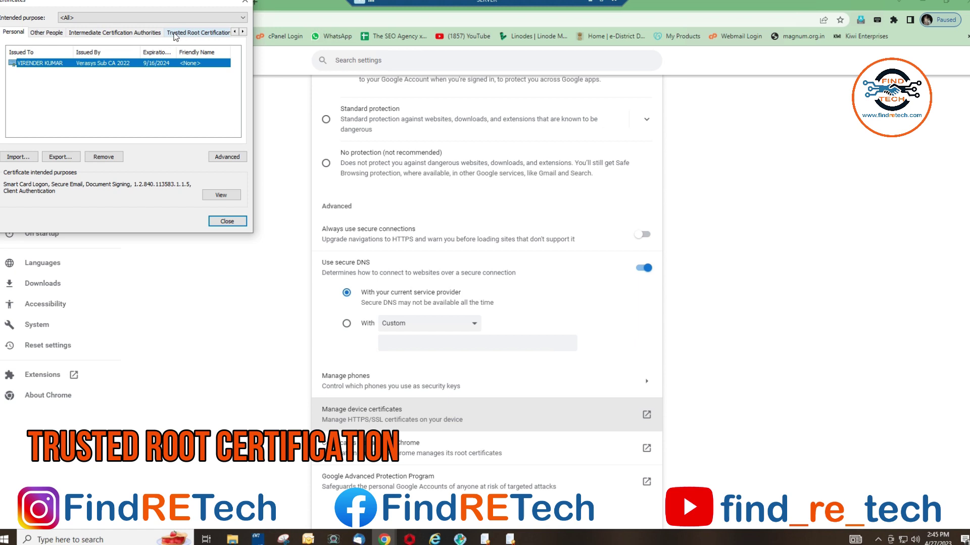
Step: Start a certificate import into Trusted Root Certification Authorities and browse for the certificate file
left_click(189, 33)
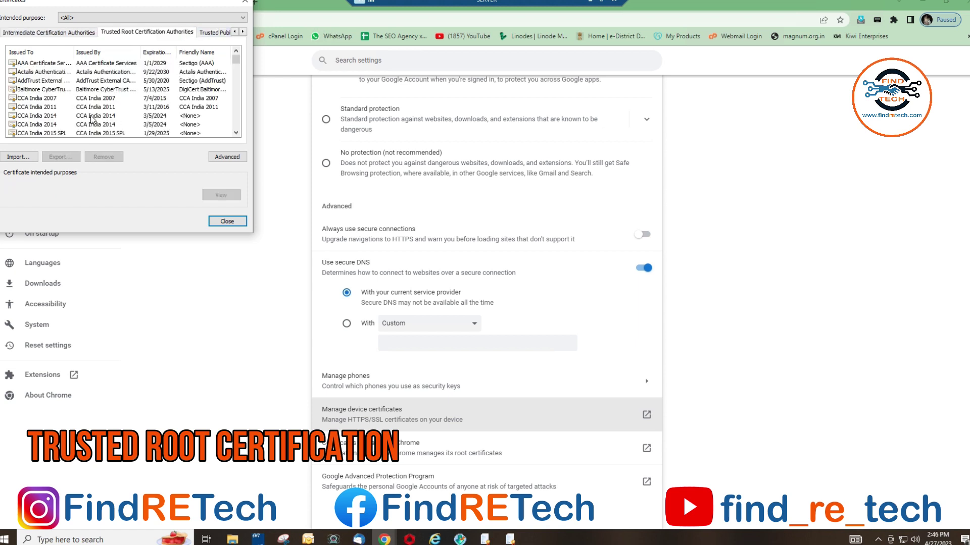
left_click(37, 157)
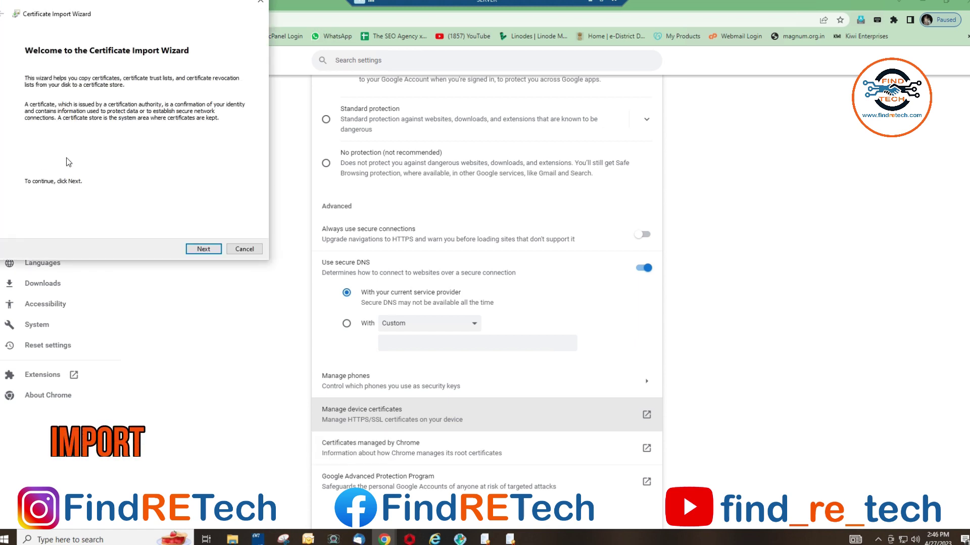
left_click(204, 249)
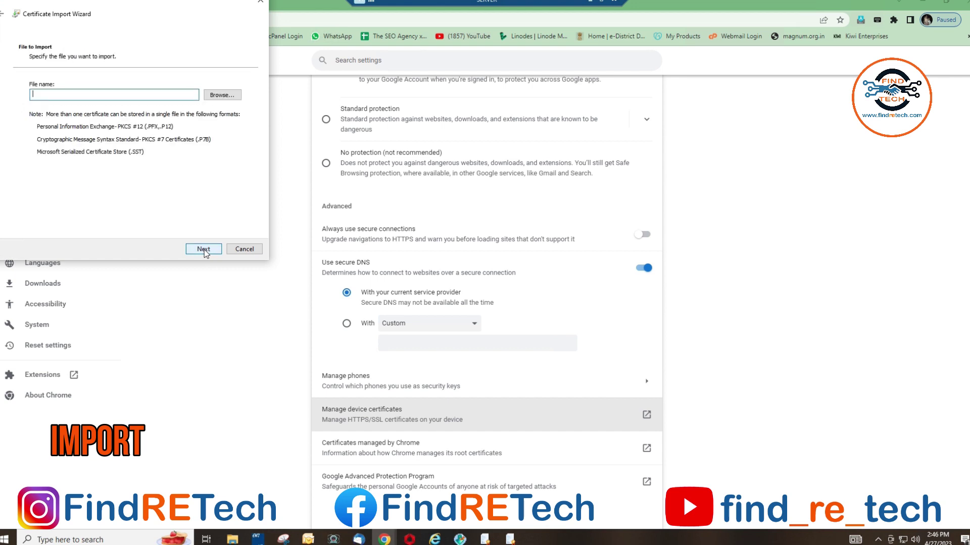
left_click(223, 96)
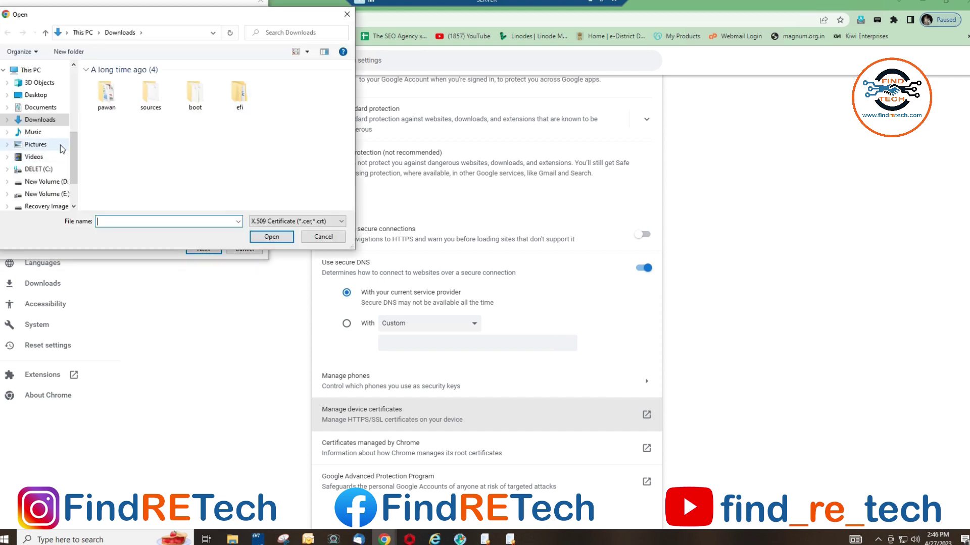